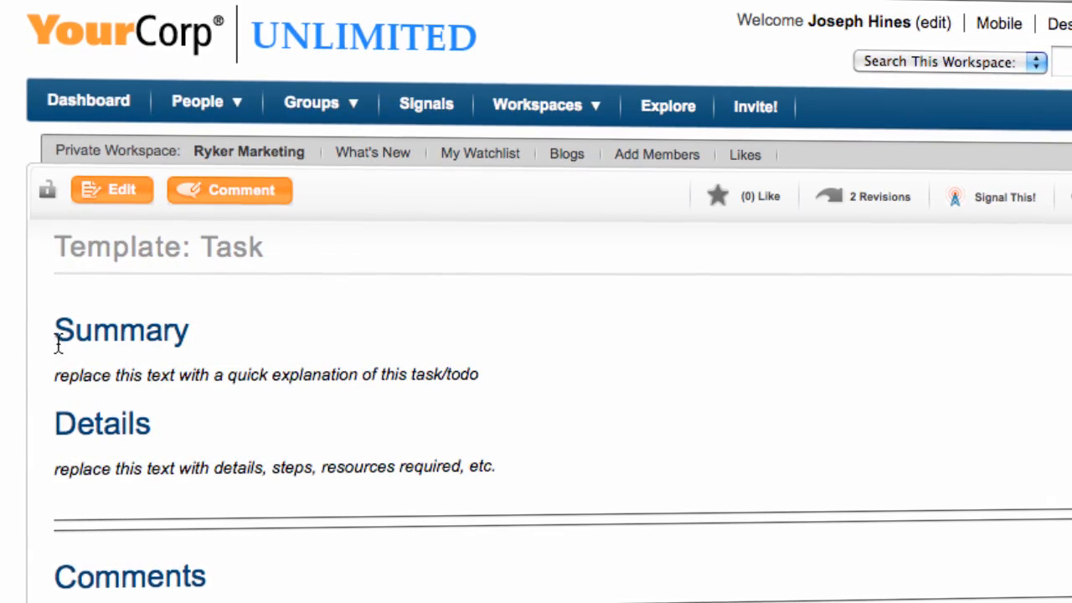
{"action": "left_click_drag", "start_coordinate": [52, 338], "coordinate": [248, 375]}
{"action": "left_click", "coordinate": [269, 423]}
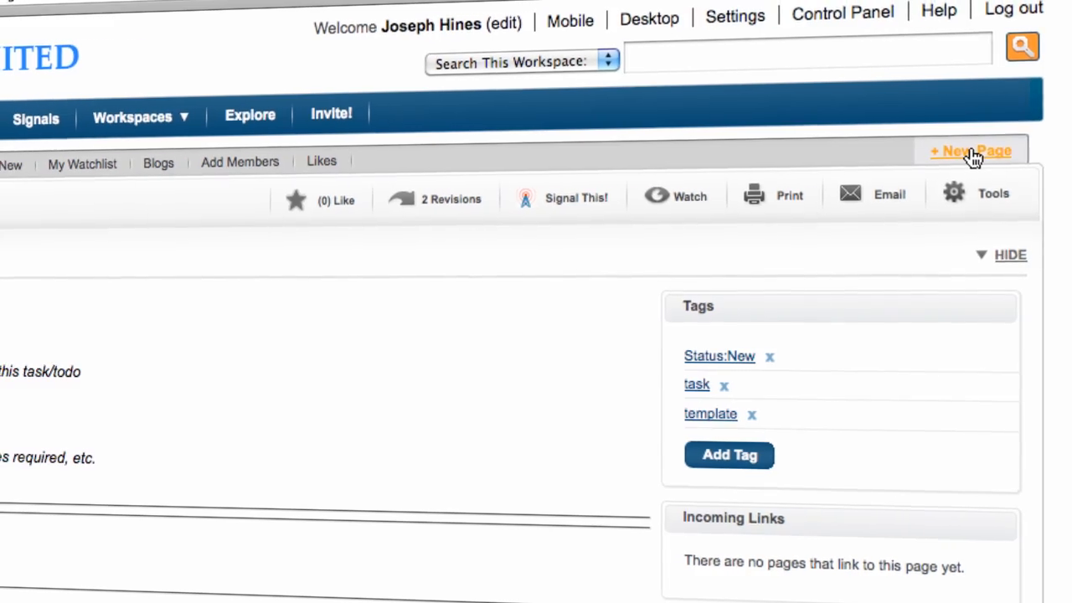
- Create a new page in the Ryker Marketing workspace based on the template "Template: Task"
{"action": "left_click", "coordinate": [970, 146]}
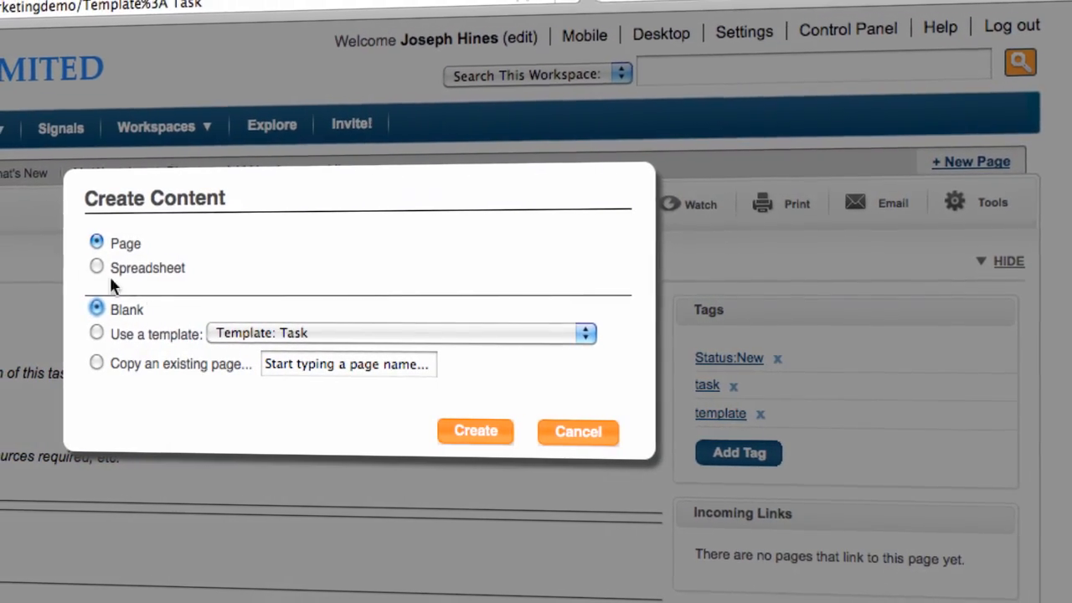
{"action": "left_click", "coordinate": [102, 334]}
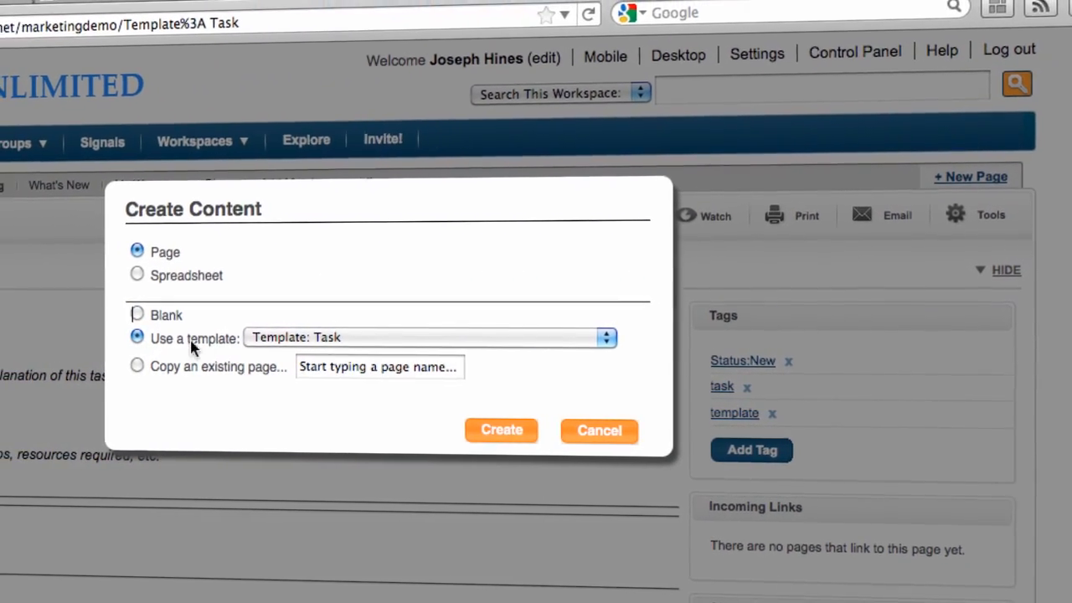
{"action": "left_click", "coordinate": [291, 340]}
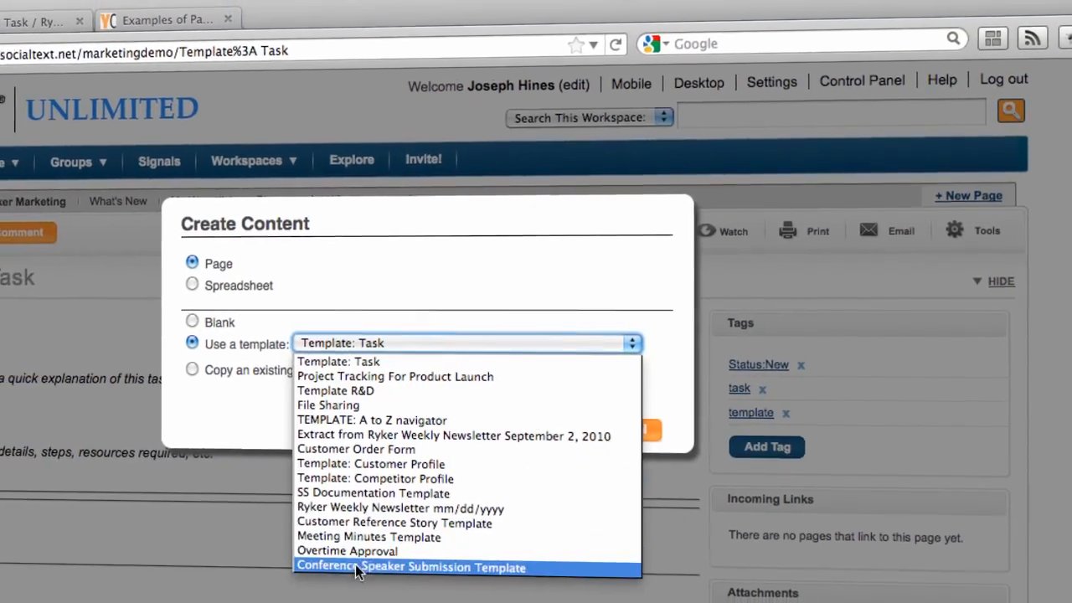
{"action": "left_click", "coordinate": [373, 362]}
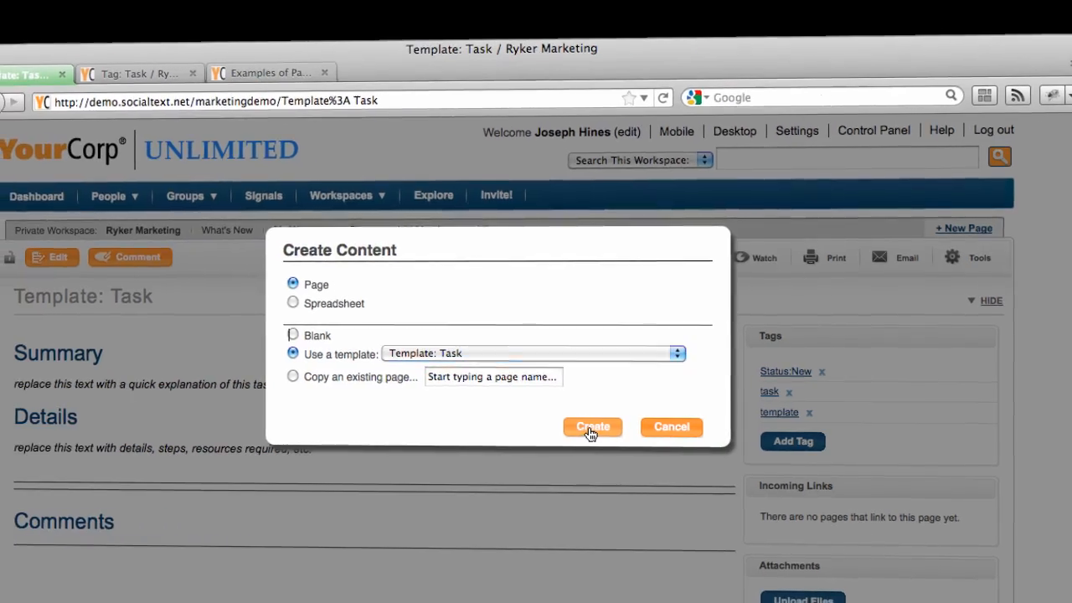
{"action": "left_click", "coordinate": [571, 428]}
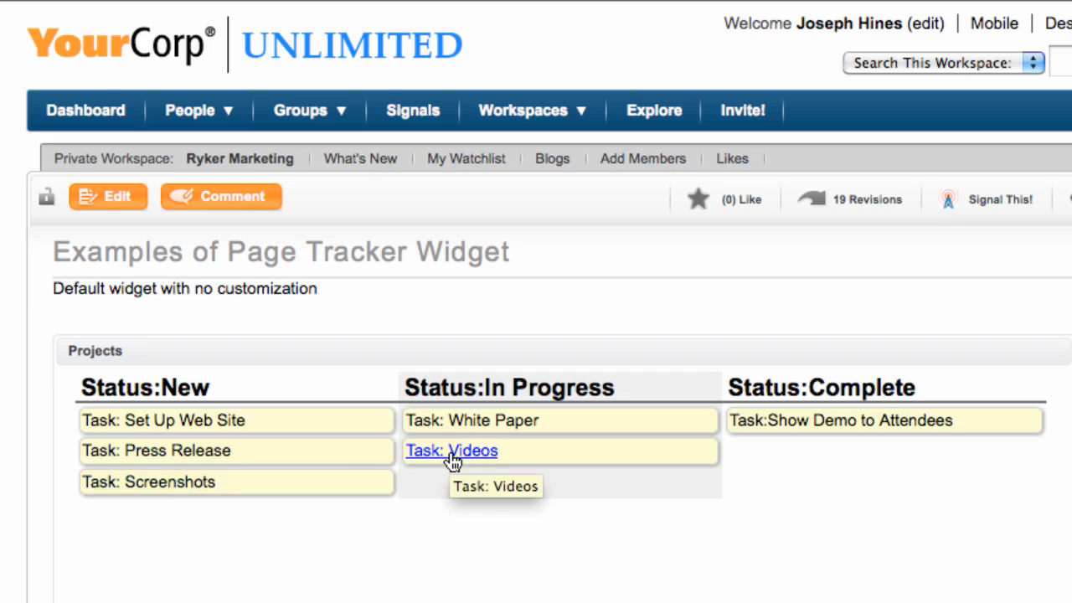
- Open the "Examples of Page Tracker Widget" page for editing and start a new line after the existing widget
{"action": "left_click", "coordinate": [107, 199]}
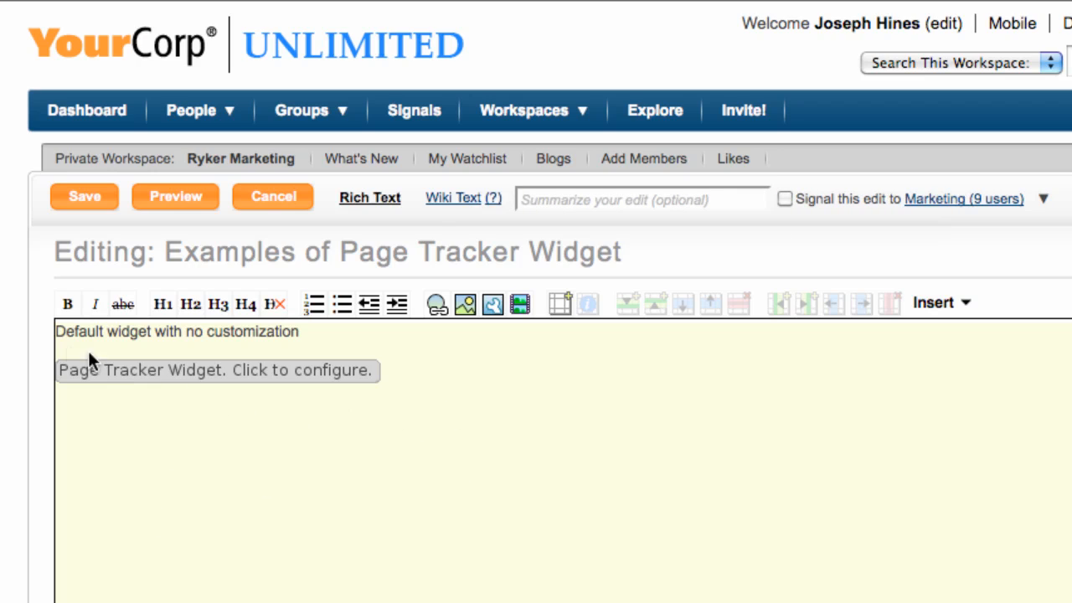
{"action": "left_click", "coordinate": [433, 367]}
{"action": "key", "text": "Return"}
- Browse the available widgets and try to insert another Page Tracker widget into the page
{"action": "left_click", "coordinate": [496, 313]}
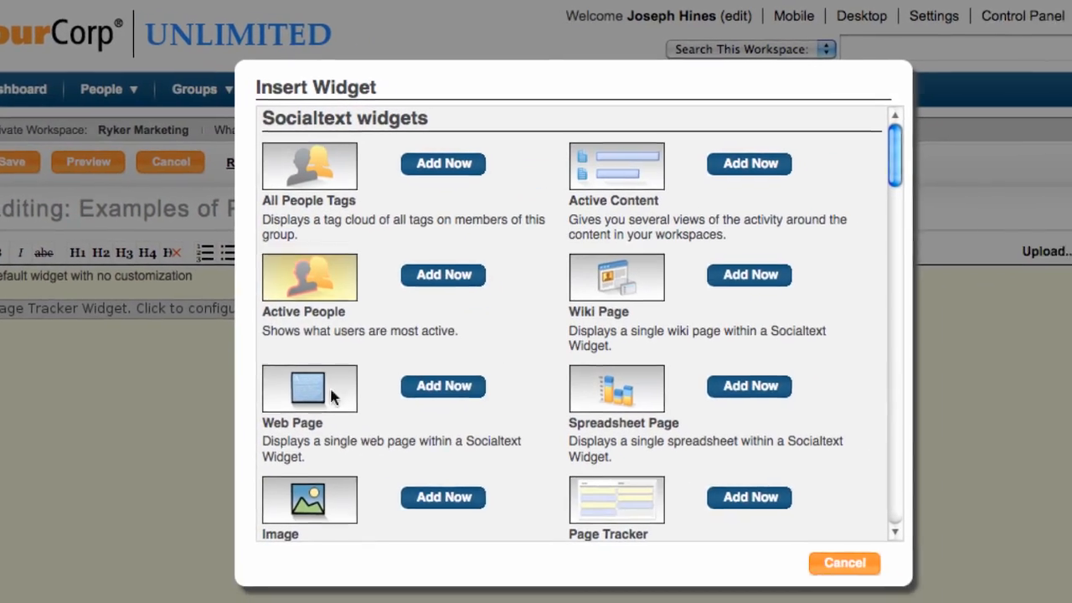
{"action": "scroll", "coordinate": [384, 325], "scroll_direction": "down", "scroll_amount": 5}
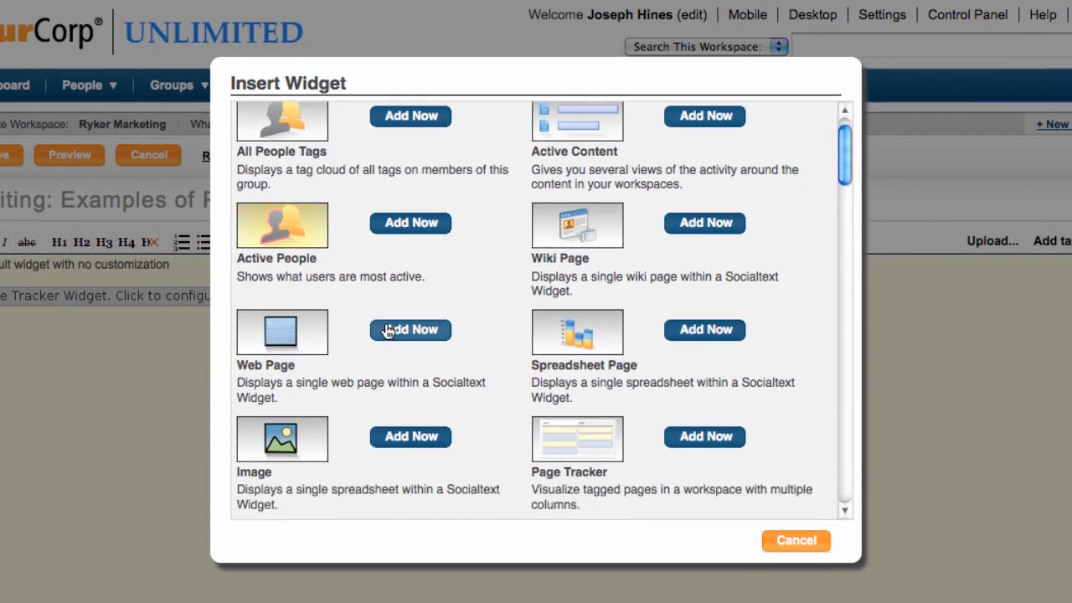
{"action": "scroll", "coordinate": [394, 382], "scroll_direction": "down", "scroll_amount": 3}
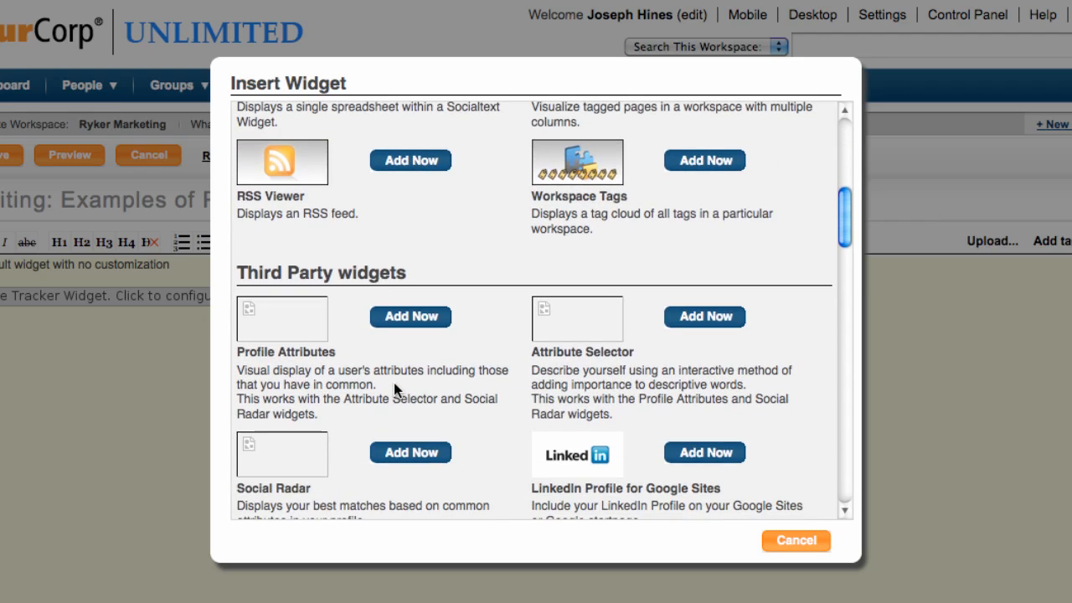
{"action": "scroll", "coordinate": [393, 381], "scroll_direction": "up", "scroll_amount": 8}
{"action": "scroll", "coordinate": [394, 387], "scroll_direction": "up", "scroll_amount": 1}
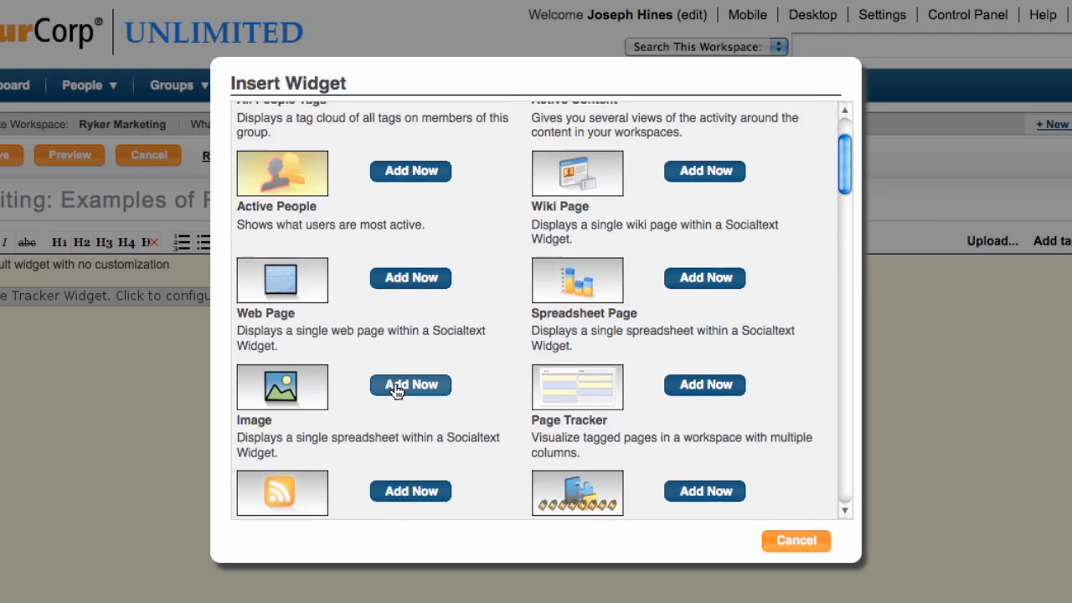
{"action": "scroll", "coordinate": [594, 410], "scroll_direction": "down", "scroll_amount": 1}
{"action": "left_click", "coordinate": [702, 390]}
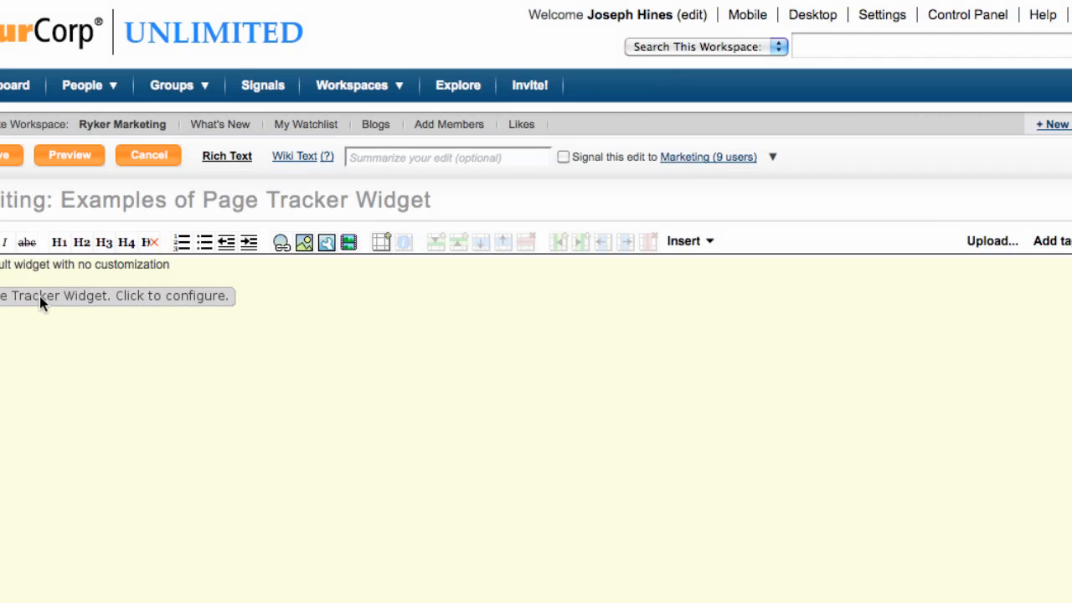
- Open the existing Page Tracker widget's settings and re-enter its workspace by picking the suggestion "marketingdemo - Ryker Marketing"
{"action": "left_click", "coordinate": [114, 304]}
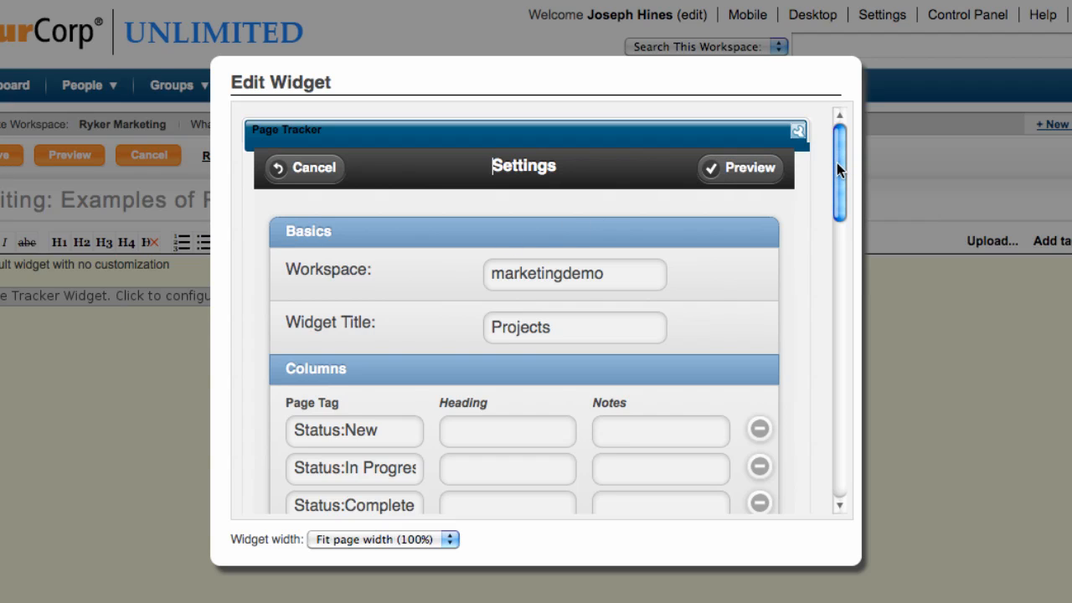
{"action": "left_click_drag", "start_coordinate": [838, 161], "coordinate": [826, 194]}
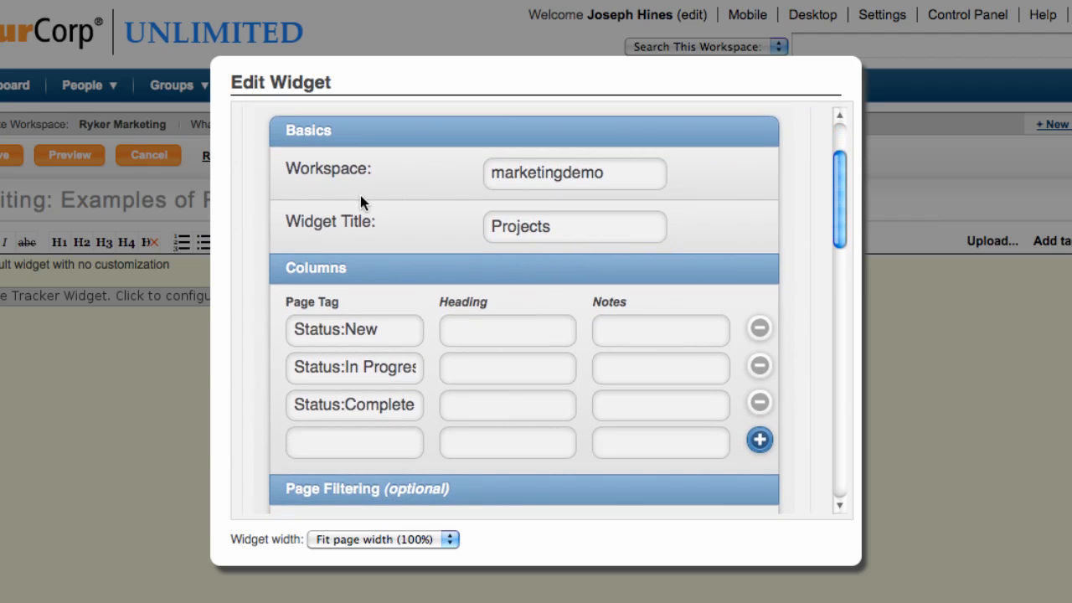
{"action": "left_click_drag", "start_coordinate": [611, 175], "coordinate": [446, 168]}
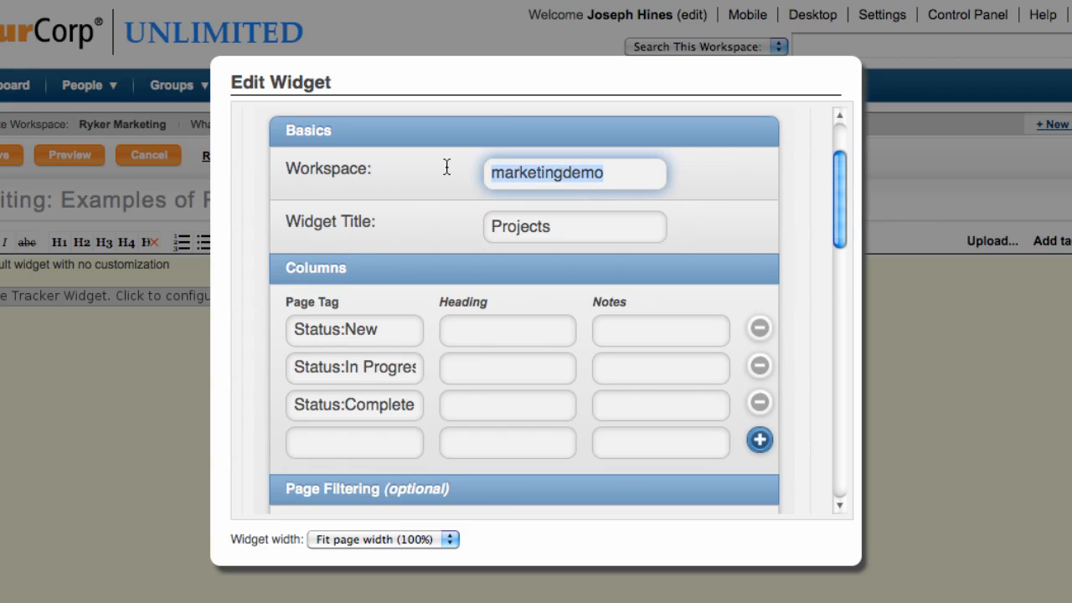
{"action": "key", "text": "BackSpace"}
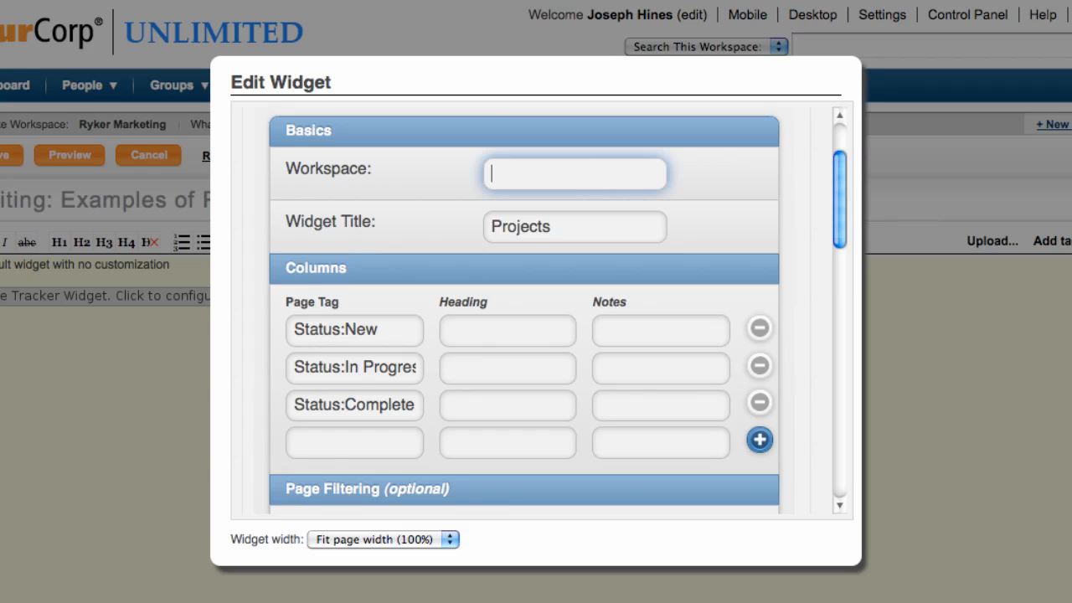
{"action": "type", "text": "mar"}
{"action": "type", "text": "k"}
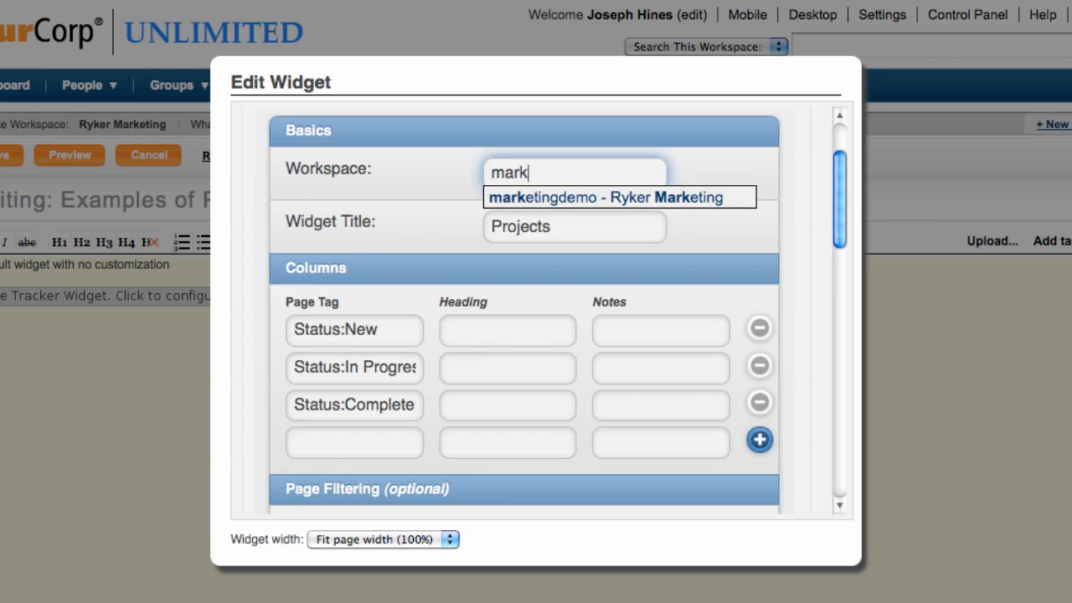
{"action": "left_click", "coordinate": [634, 199]}
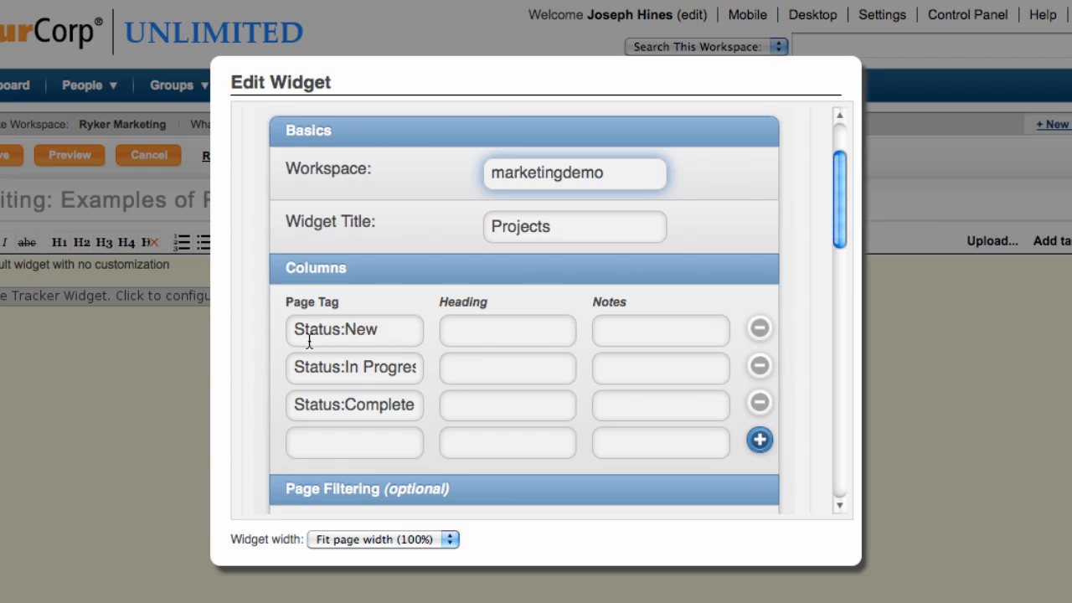
- Change the Page Tracker widget's title to "Project Tracking"
{"action": "left_click", "coordinate": [566, 235]}
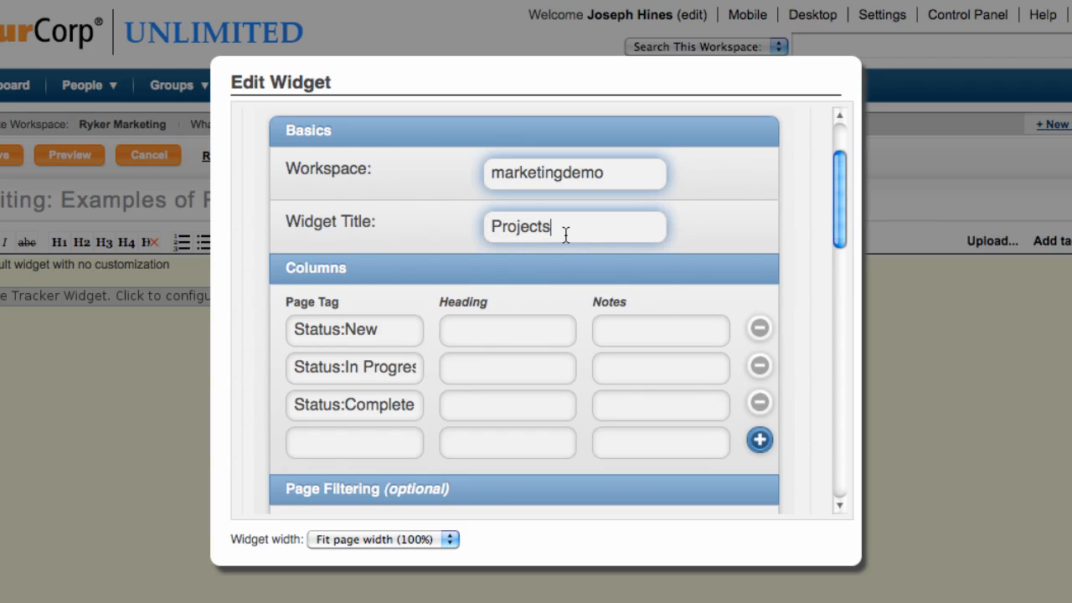
{"action": "key", "text": "BackSpace"}
{"action": "type", "text": "Tracking"}
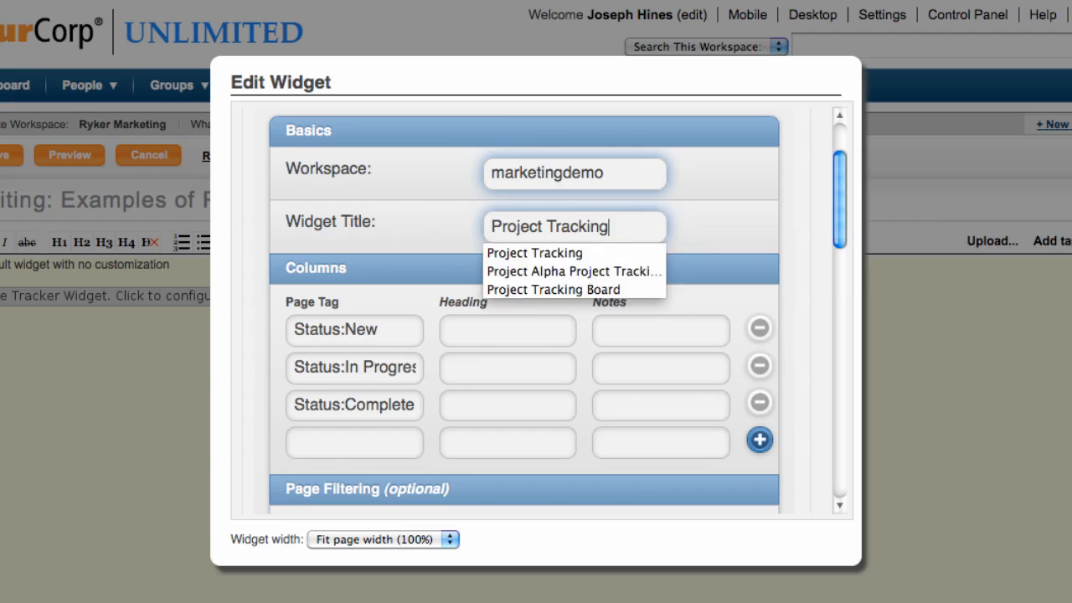
{"action": "key", "text": "Tab"}
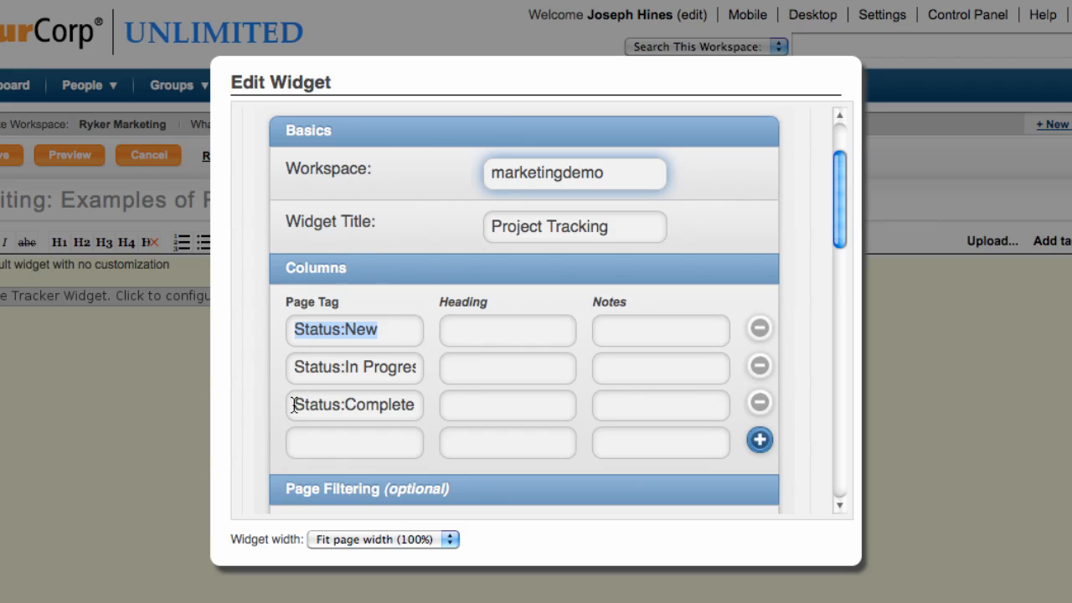
- Add three blank column rows below the Status:Complete row and remove them again
{"action": "left_click_drag", "start_coordinate": [293, 405], "coordinate": [412, 414]}
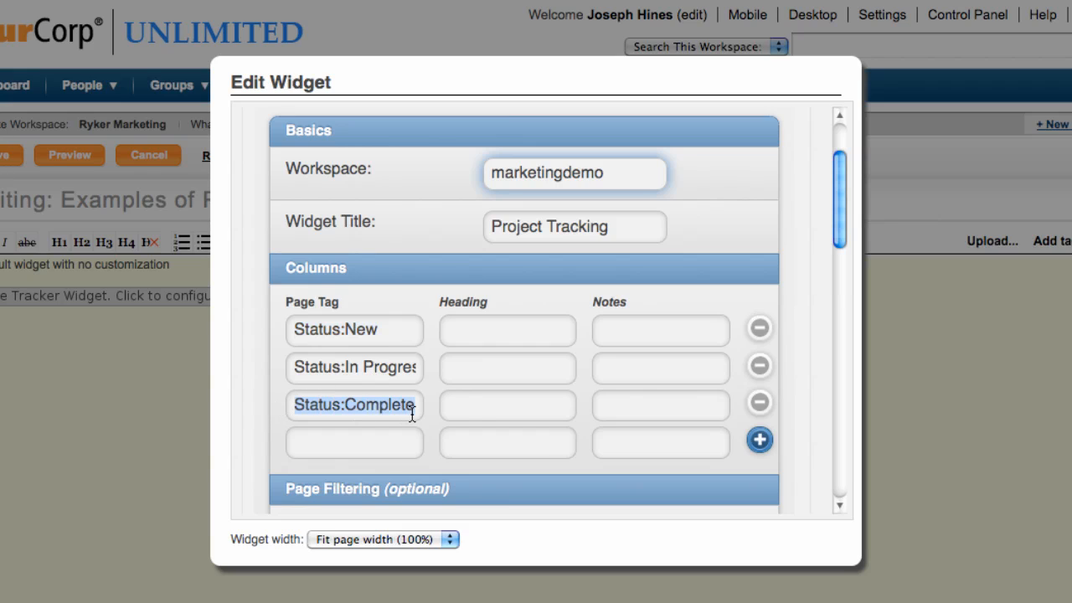
{"action": "left_click", "coordinate": [760, 441]}
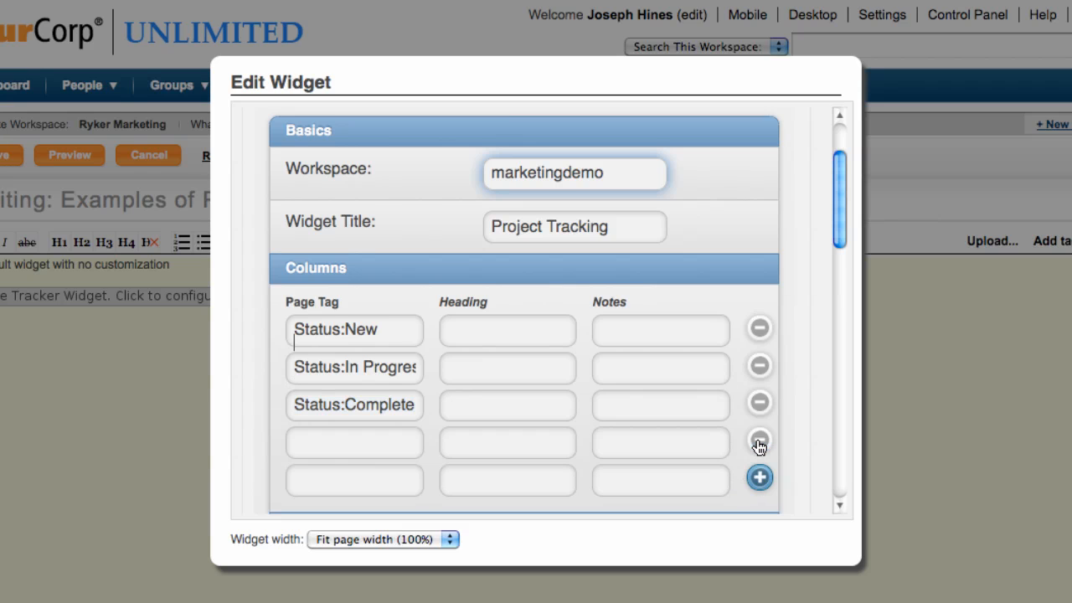
{"action": "left_click", "coordinate": [757, 460]}
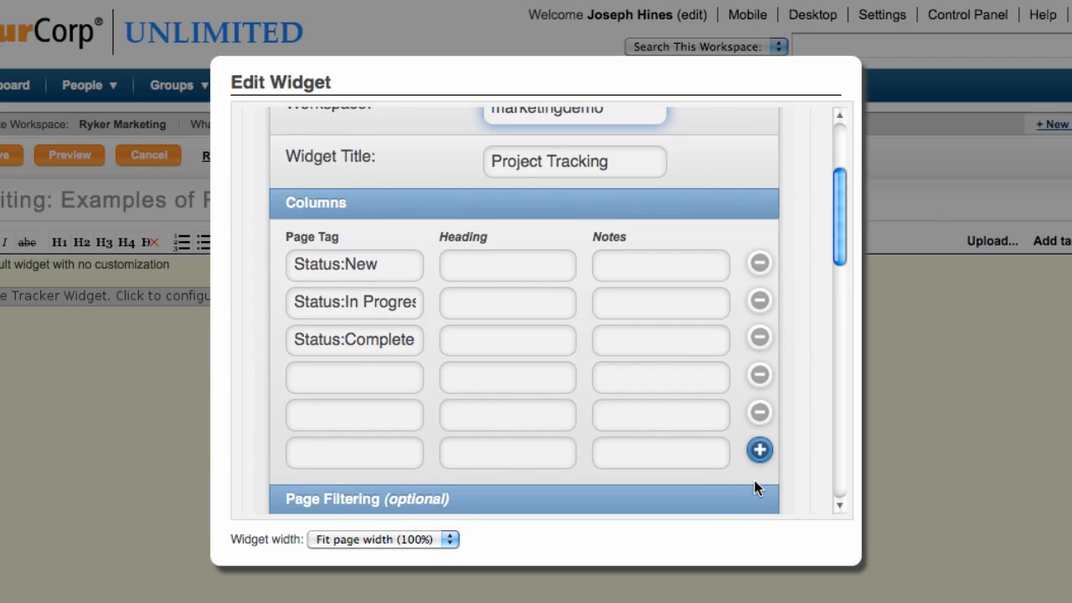
{"action": "left_click", "coordinate": [759, 450]}
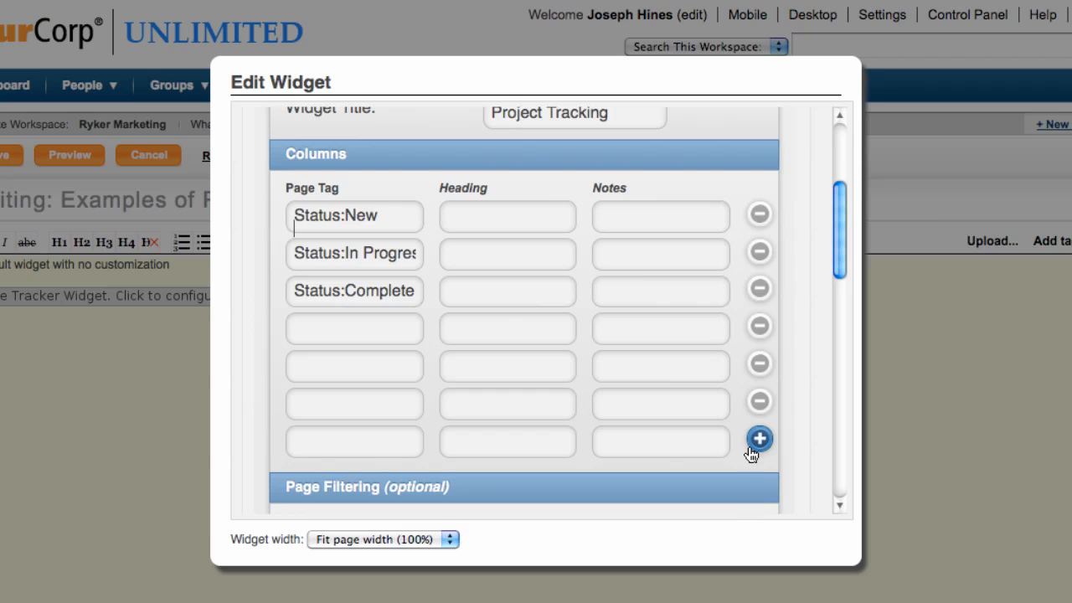
{"action": "left_click", "coordinate": [760, 403]}
{"action": "left_click", "coordinate": [759, 366]}
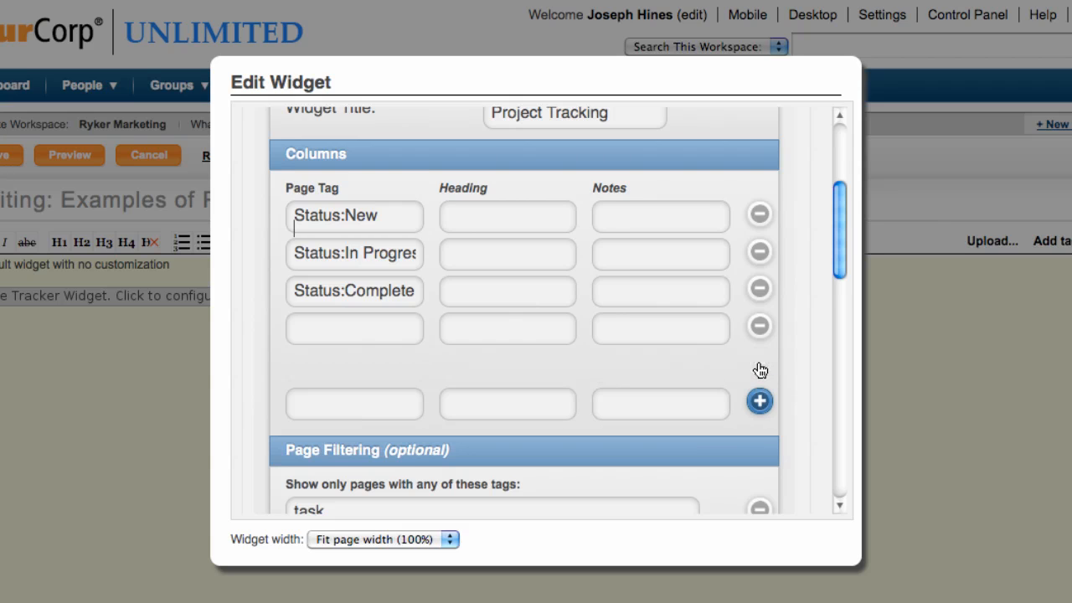
{"action": "left_click", "coordinate": [760, 326]}
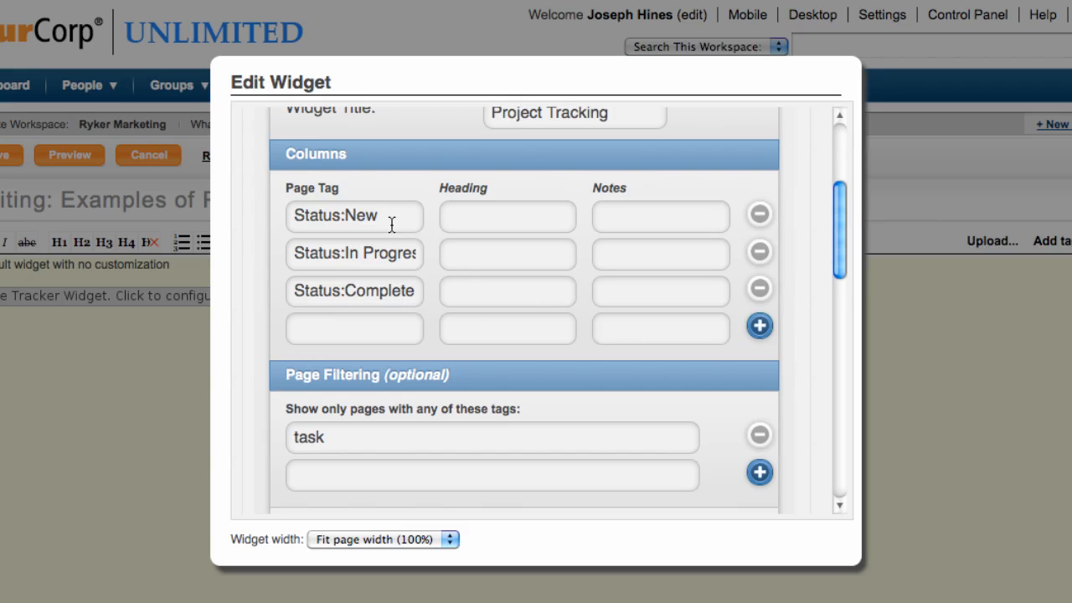
- Clear the first column's page tag and re-enter it by picking the suggested tag "Status:New"
{"action": "left_click_drag", "start_coordinate": [392, 219], "coordinate": [226, 210]}
{"action": "key", "text": "BackSpace"}
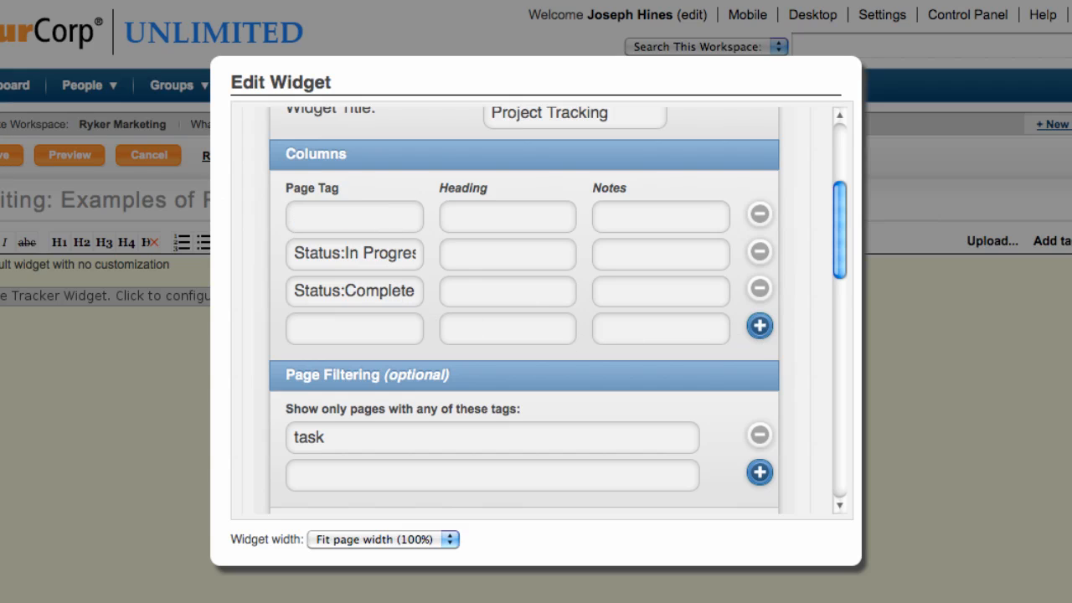
{"action": "type", "text": "Stat"}
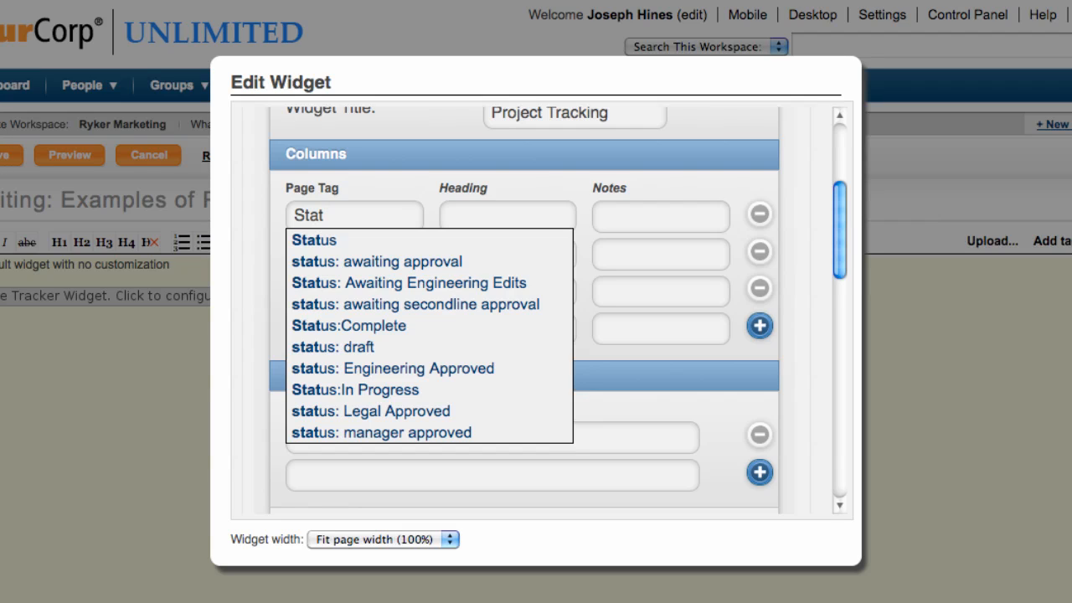
{"action": "type", "text": "us:"}
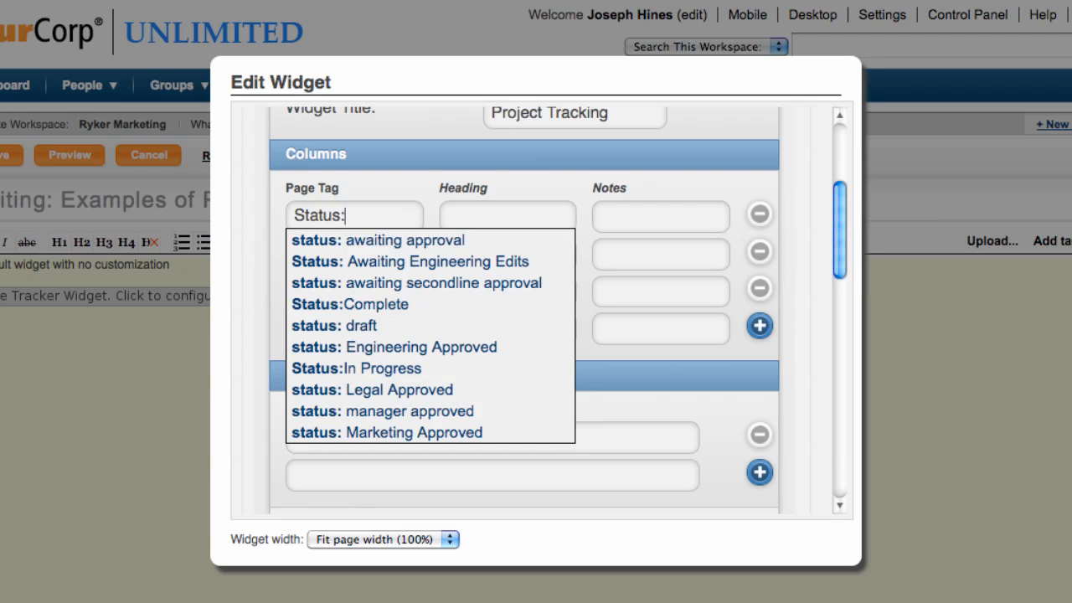
{"action": "type", "text": "n"}
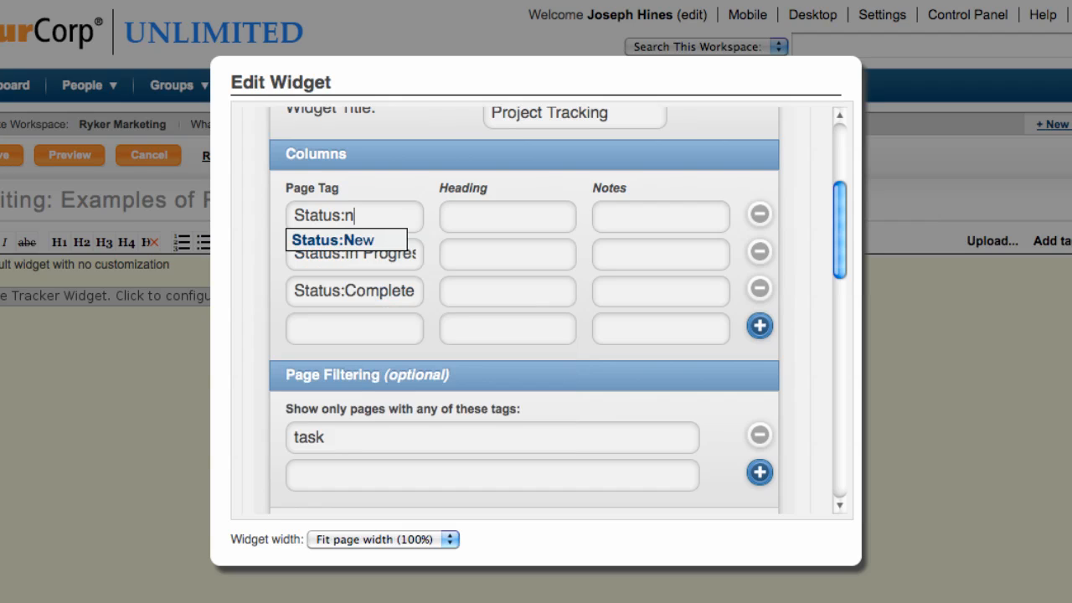
{"action": "left_click", "coordinate": [306, 241]}
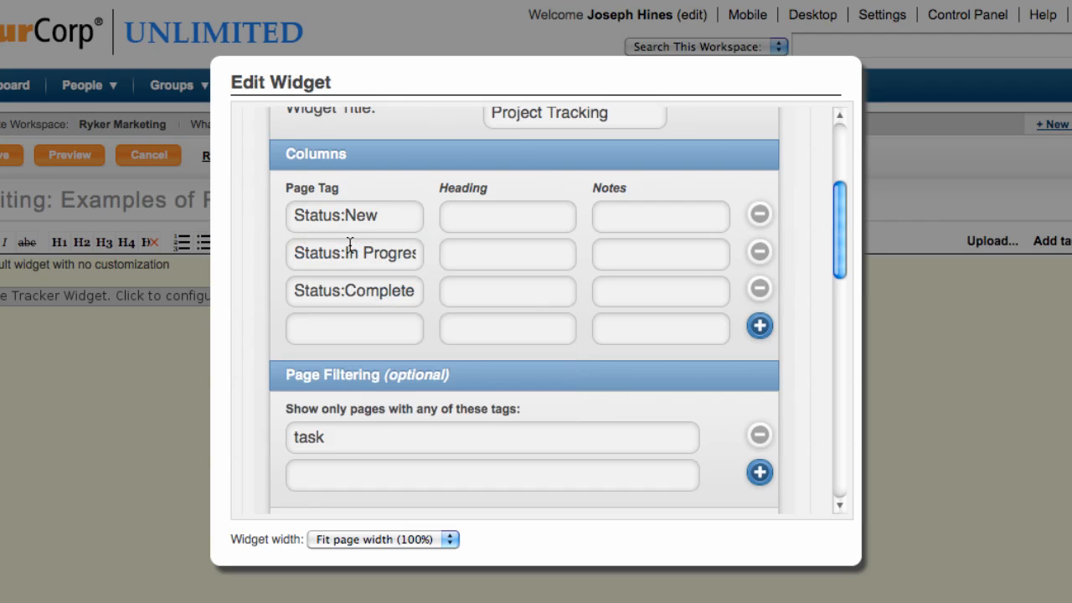
- Review the optional column headings and the page filtering tags for included and excluded pages
{"action": "left_click", "coordinate": [498, 225]}
{"action": "scroll", "coordinate": [361, 300], "scroll_direction": "down", "scroll_amount": 3}
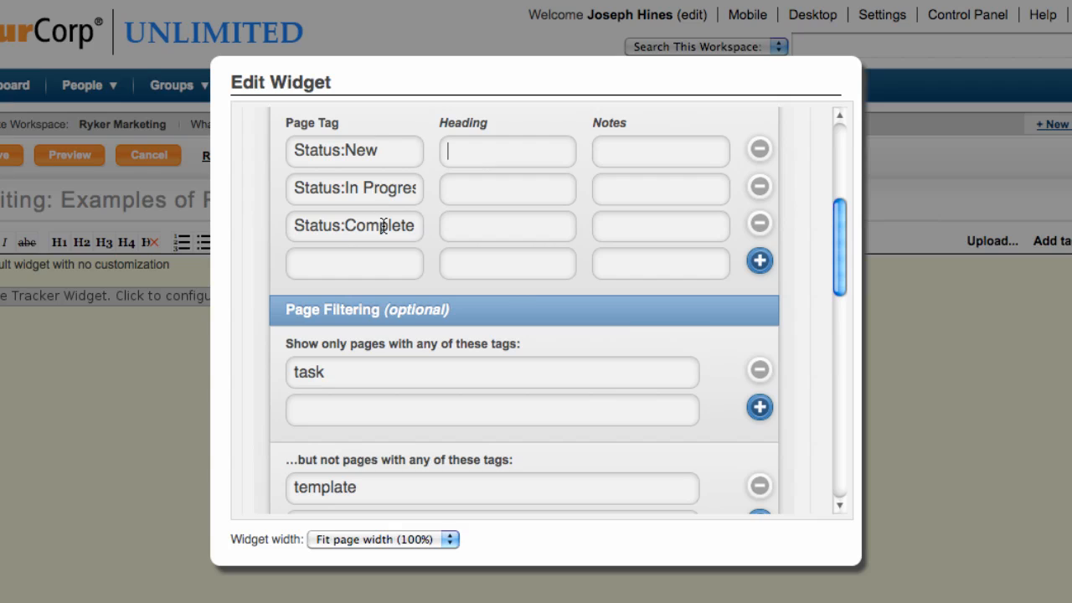
{"action": "left_click_drag", "start_coordinate": [340, 373], "coordinate": [280, 369]}
{"action": "left_click", "coordinate": [330, 374]}
{"action": "scroll", "coordinate": [283, 379], "scroll_direction": "down", "scroll_amount": 2}
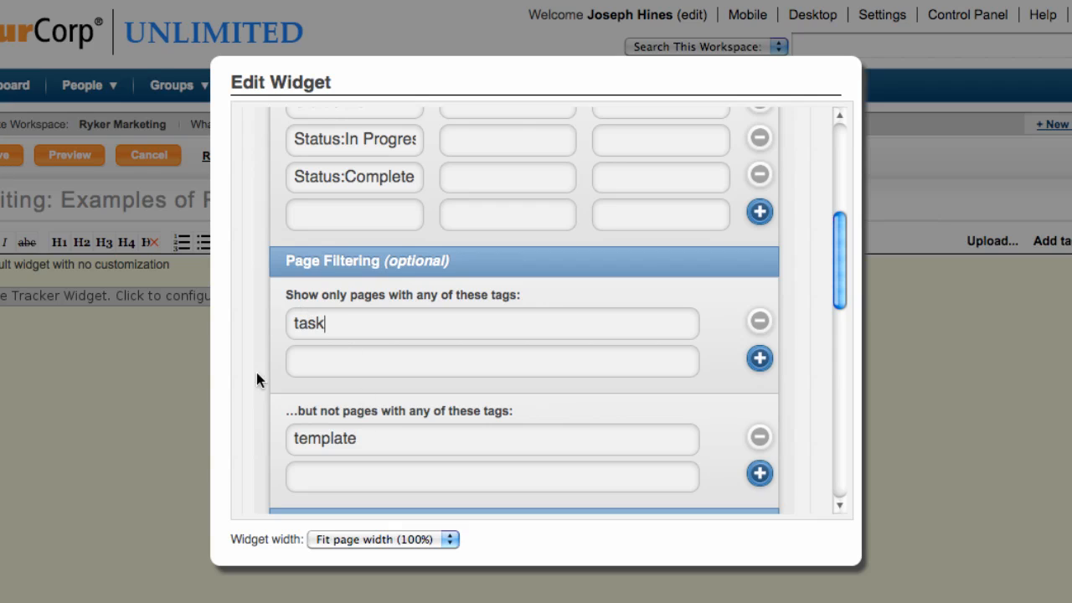
{"action": "left_click_drag", "start_coordinate": [330, 324], "coordinate": [275, 322]}
{"action": "left_click_drag", "start_coordinate": [358, 438], "coordinate": [284, 438]}
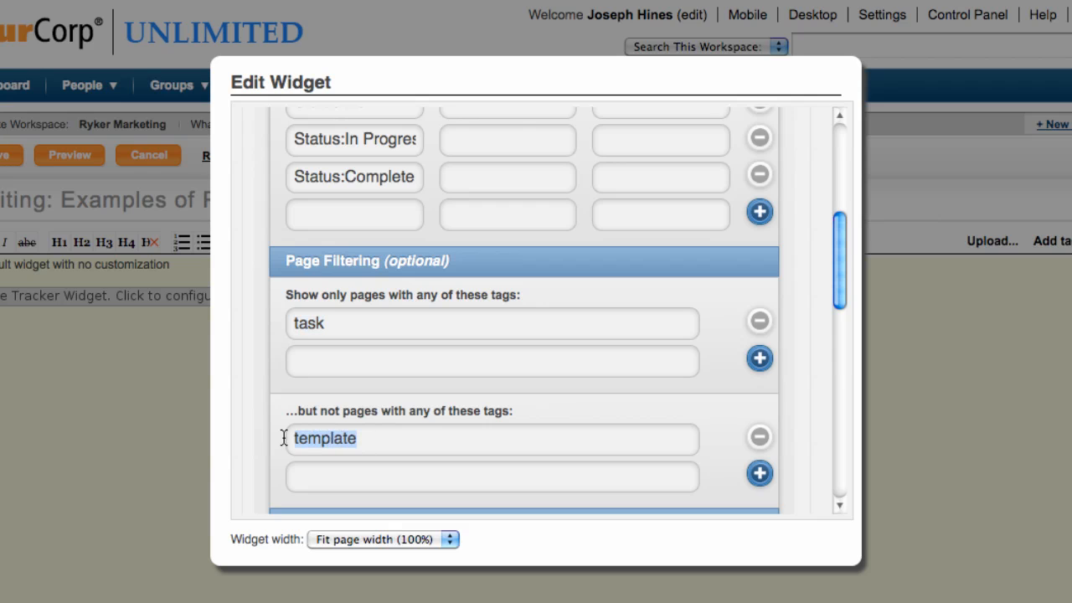
- Examine how the widget's workspace, title and status columns relate to the "task" inclusion and "template" exclusion filter tags
{"action": "left_click", "coordinate": [390, 440]}
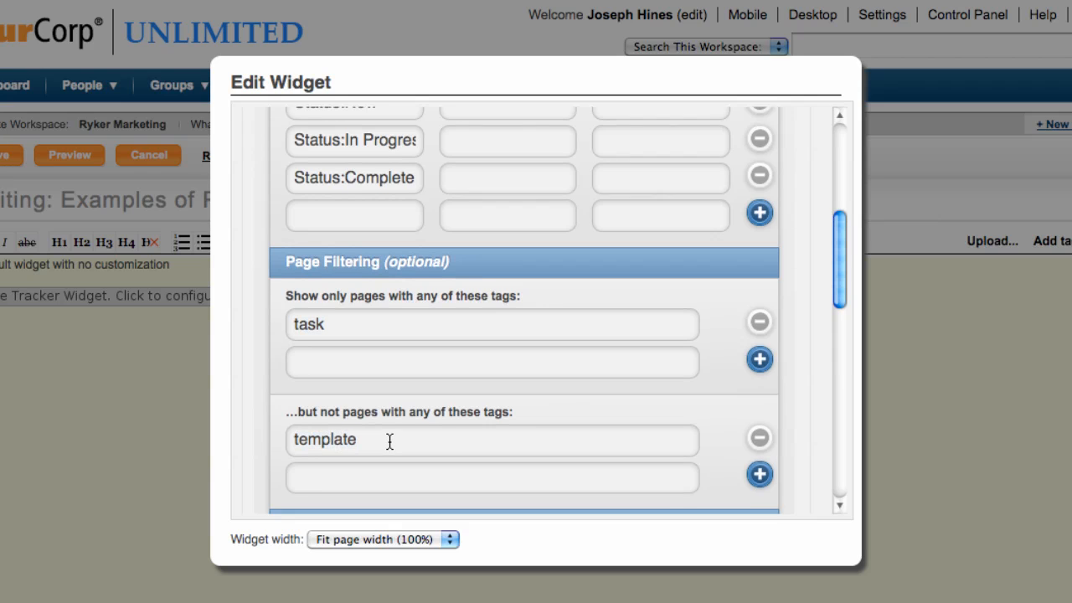
{"action": "scroll", "coordinate": [390, 440], "scroll_direction": "up", "scroll_amount": 1}
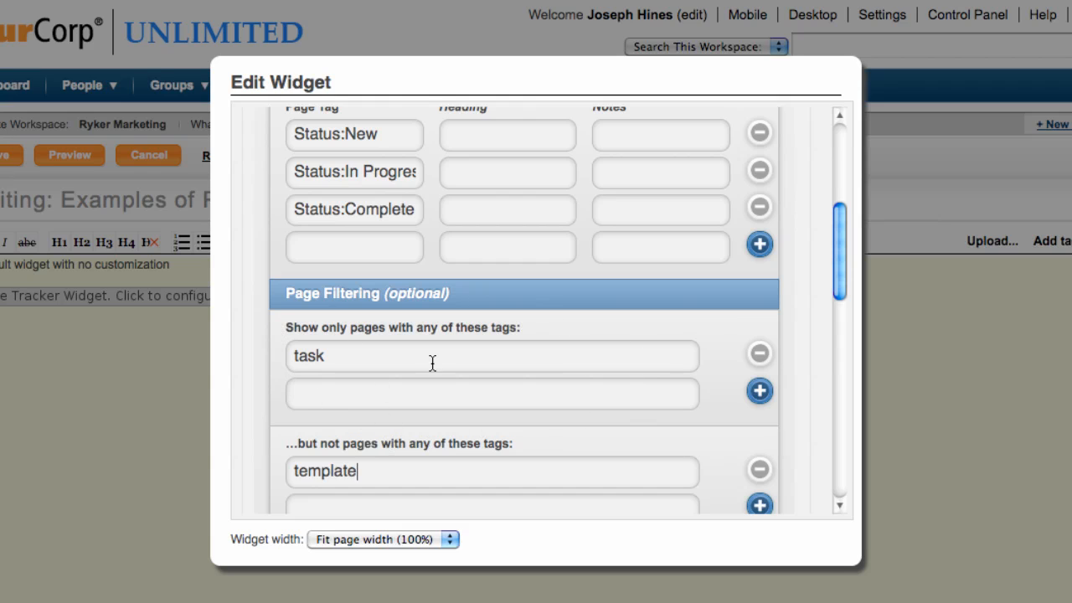
{"action": "scroll", "coordinate": [431, 360], "scroll_direction": "up", "scroll_amount": 5}
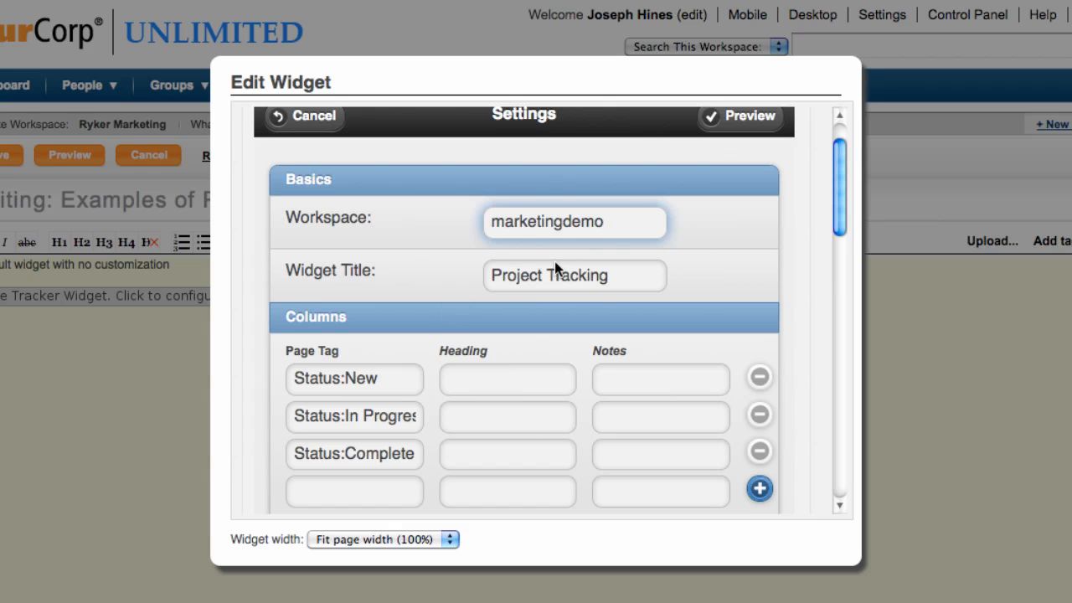
{"action": "scroll", "coordinate": [541, 294], "scroll_direction": "down", "scroll_amount": 5}
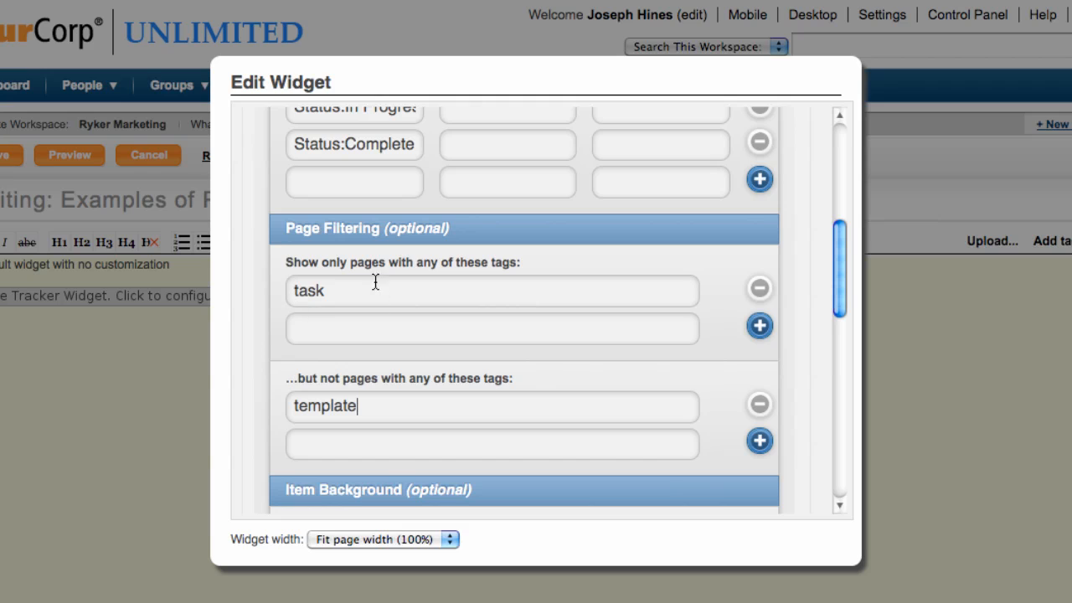
{"action": "scroll", "coordinate": [279, 287], "scroll_direction": "down", "scroll_amount": 1}
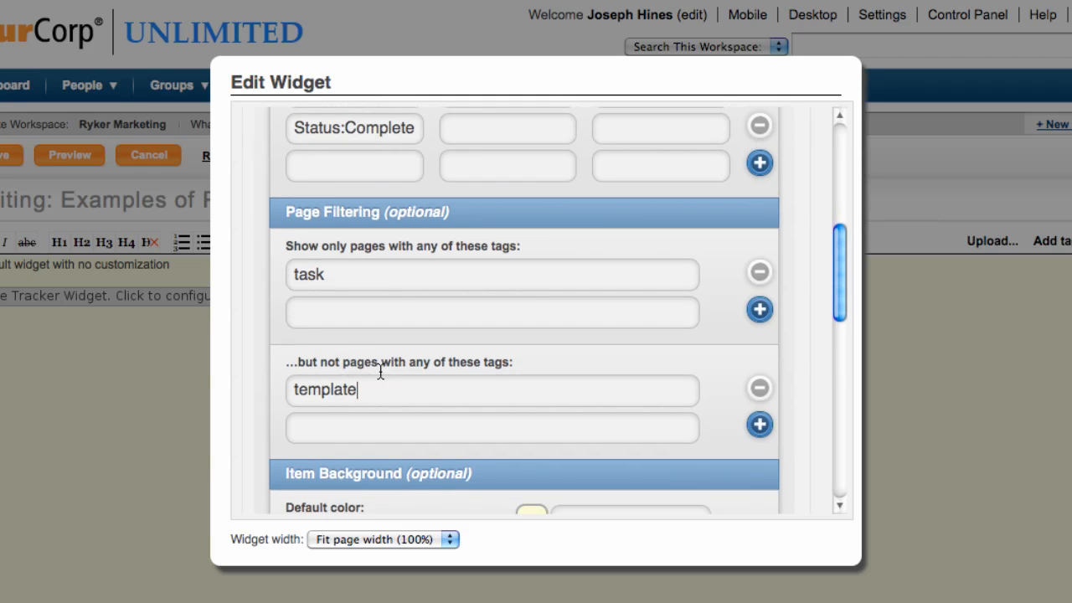
{"action": "scroll", "coordinate": [315, 362], "scroll_direction": "up", "scroll_amount": 4}
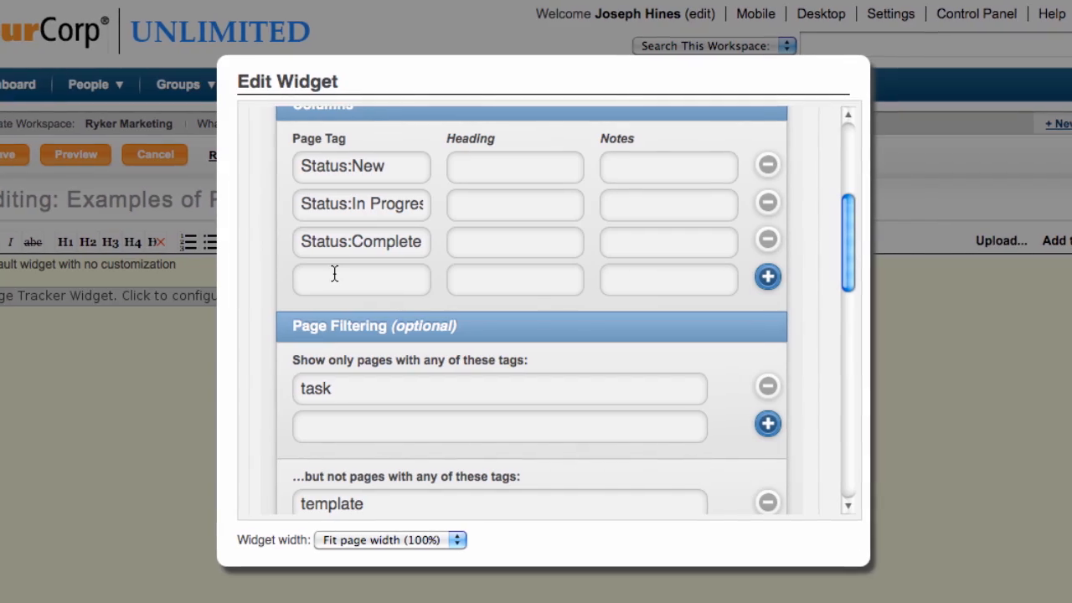
{"action": "scroll", "coordinate": [343, 278], "scroll_direction": "down", "scroll_amount": 1}
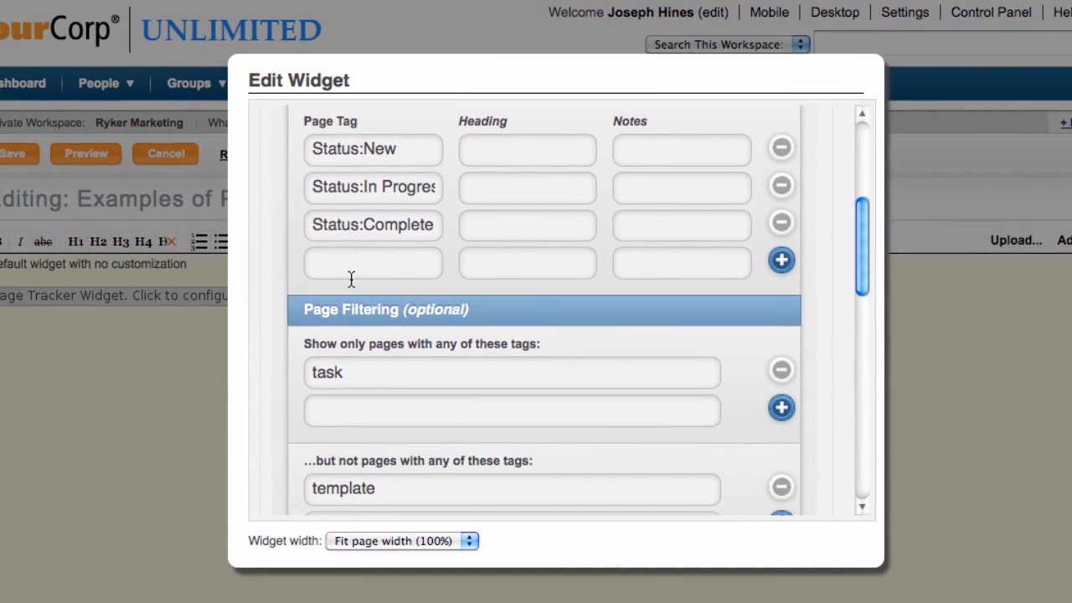
- Close the widget settings and cancel editing the "Examples of Page Tracker Widget" page, discarding the unsaved changes
{"action": "left_click", "coordinate": [209, 405]}
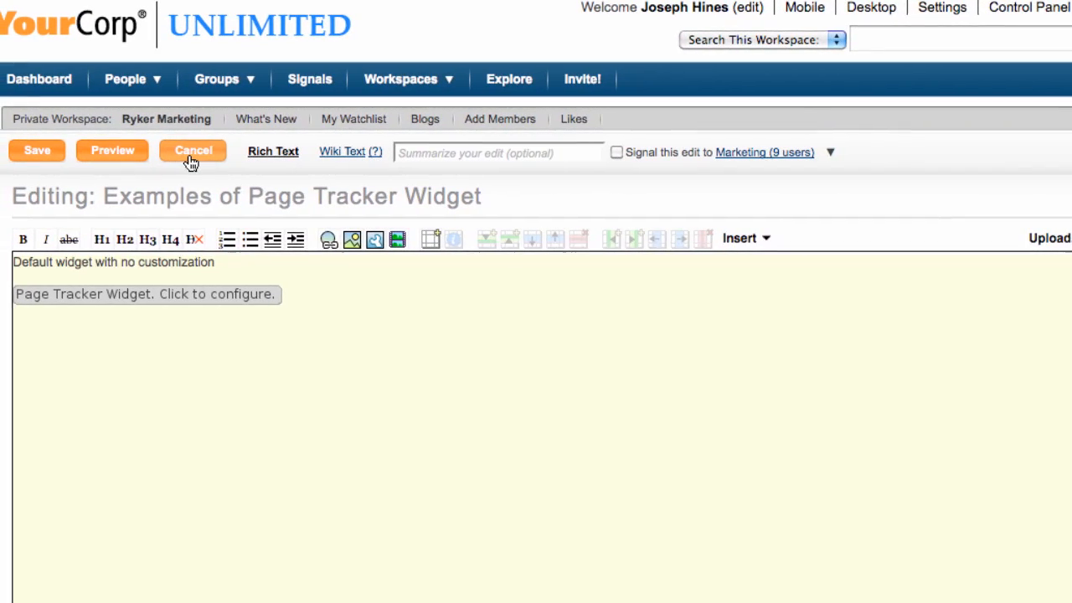
{"action": "left_click", "coordinate": [195, 156]}
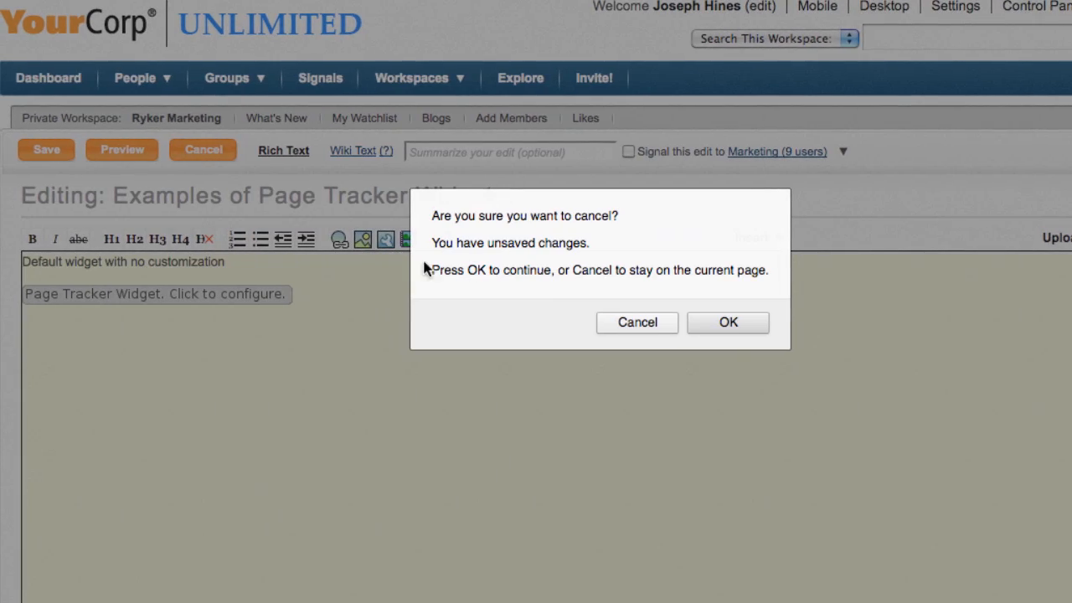
{"action": "left_click", "coordinate": [708, 326]}
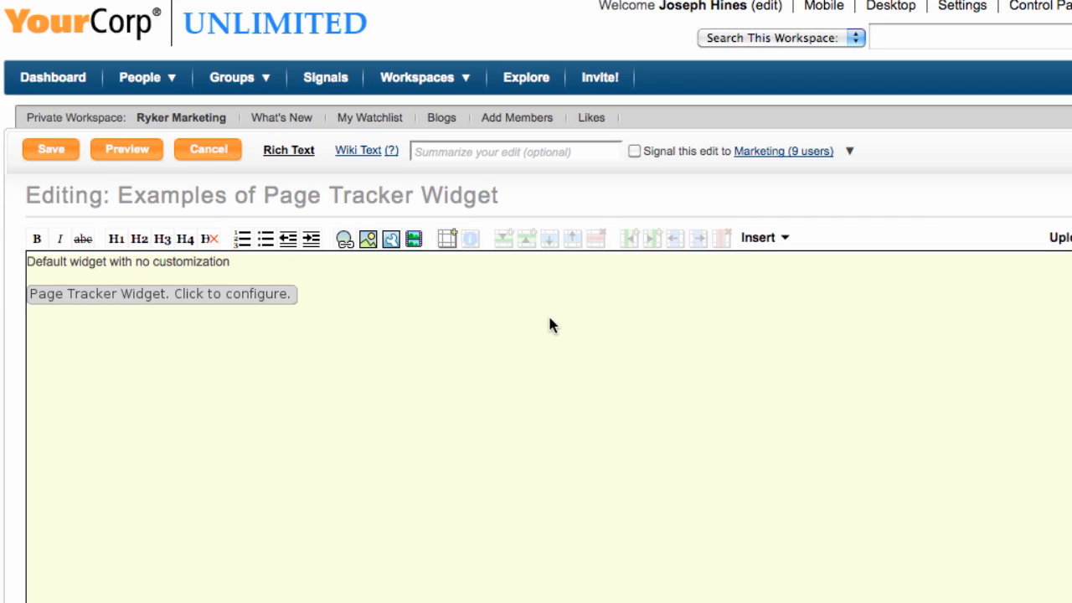